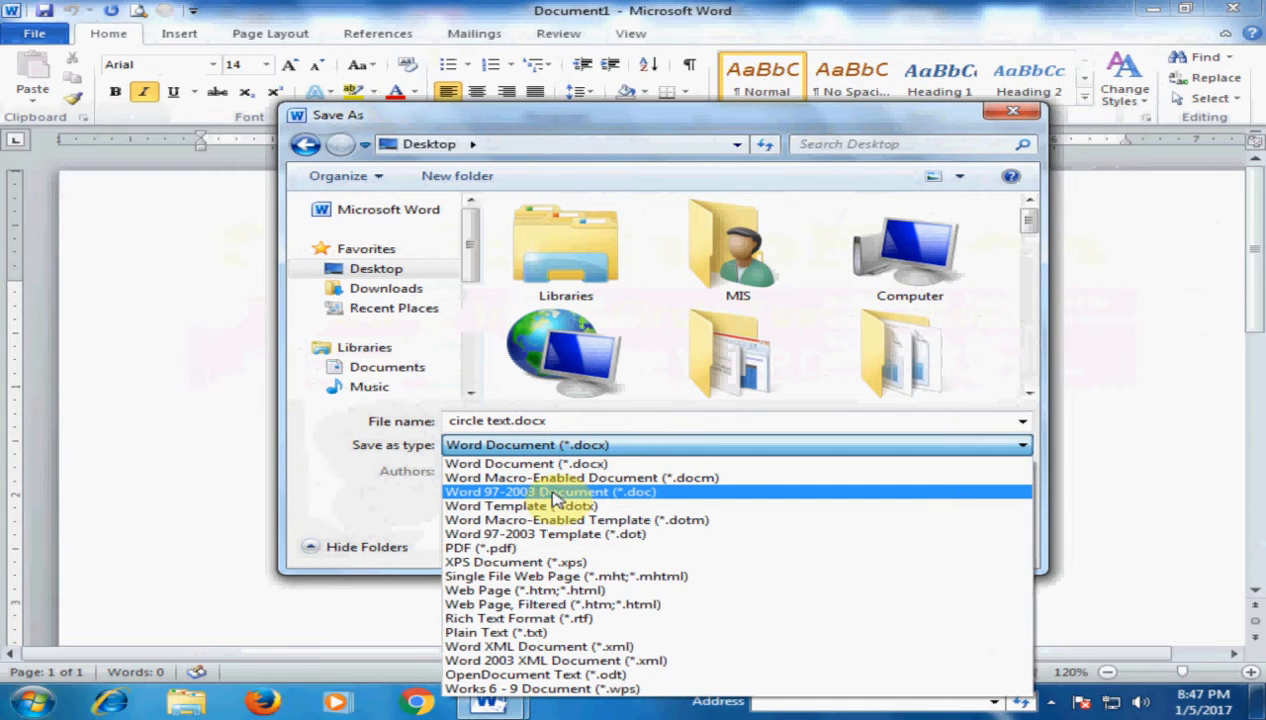
# Save the document to the Desktop as "circle text" in Word 97-2003 Document format.
pyautogui.click(552, 493)
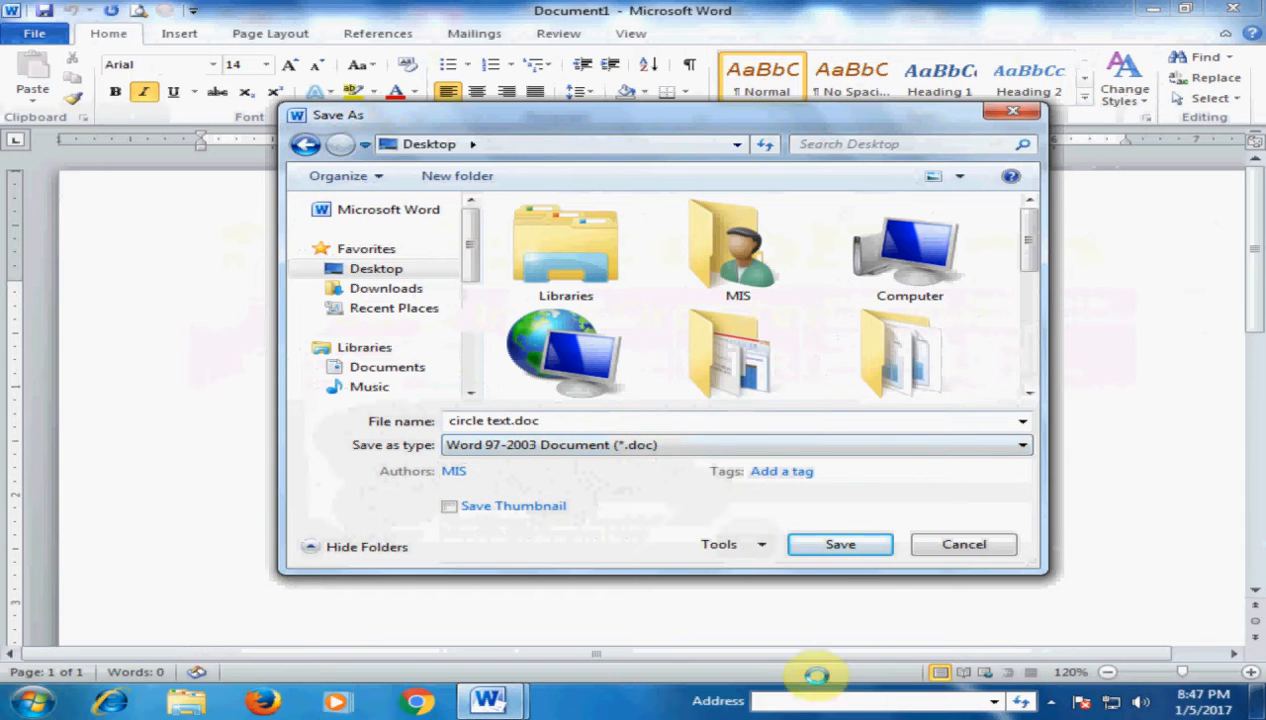
pyautogui.click(841, 551)
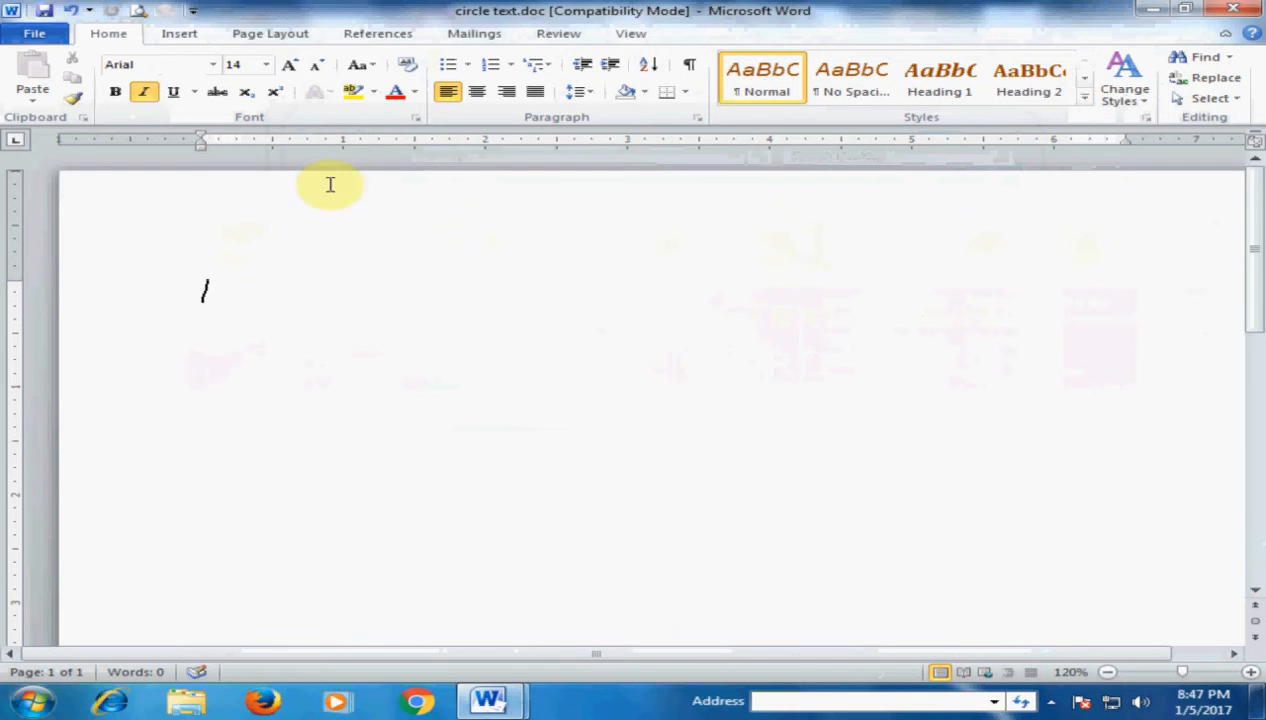
# Insert WordArt in the black arched style from the first row, with the text "How to Insert Circle Text in Microsoft Word".
pyautogui.click(181, 38)
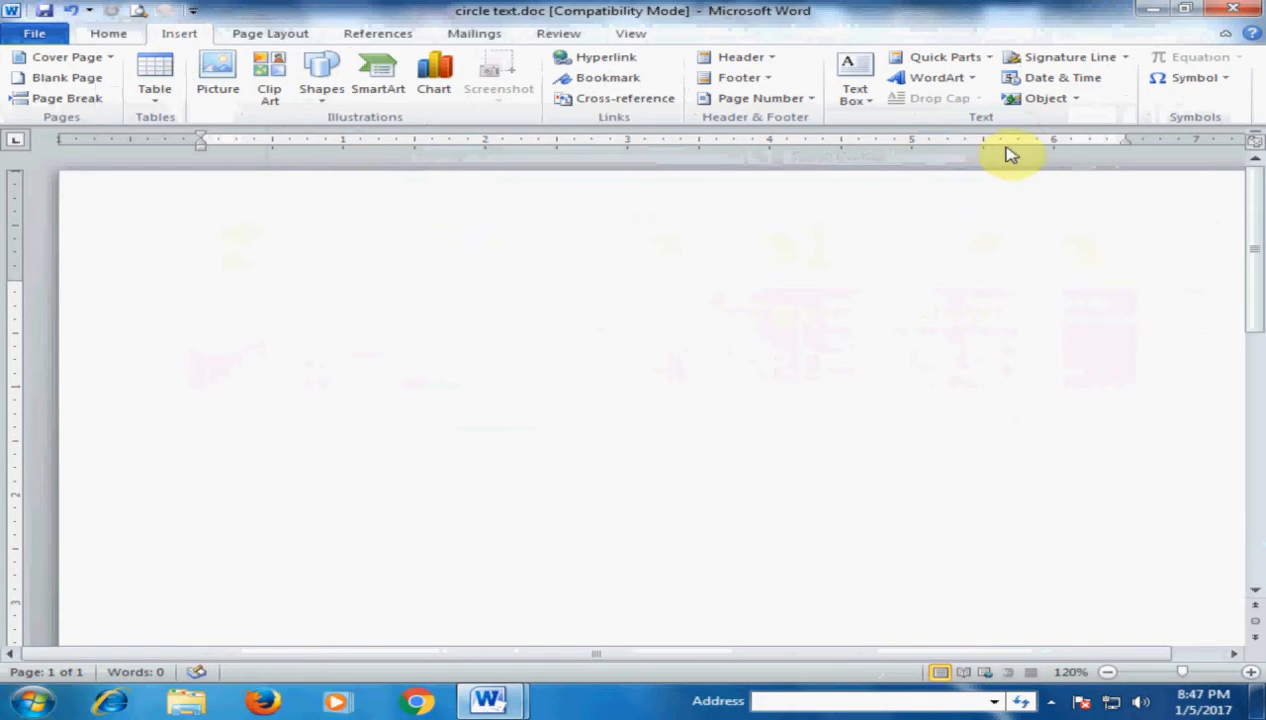
pyautogui.click(976, 84)
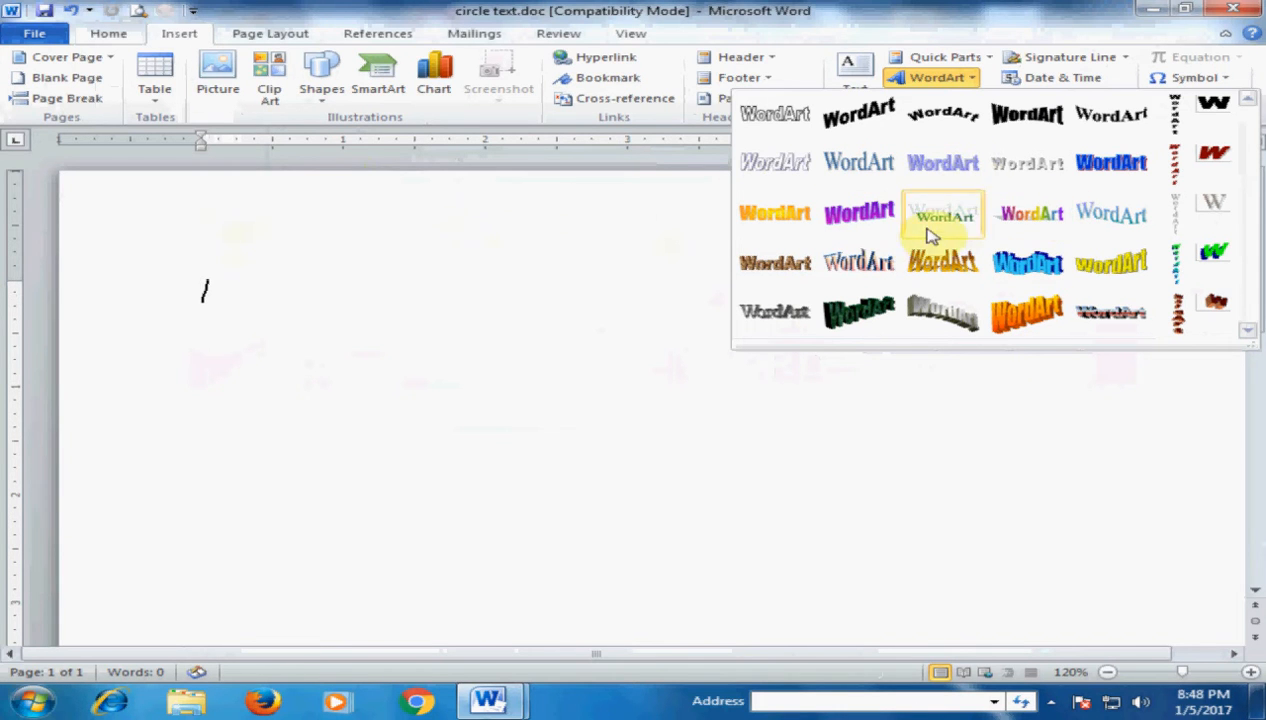
pyautogui.click(968, 128)
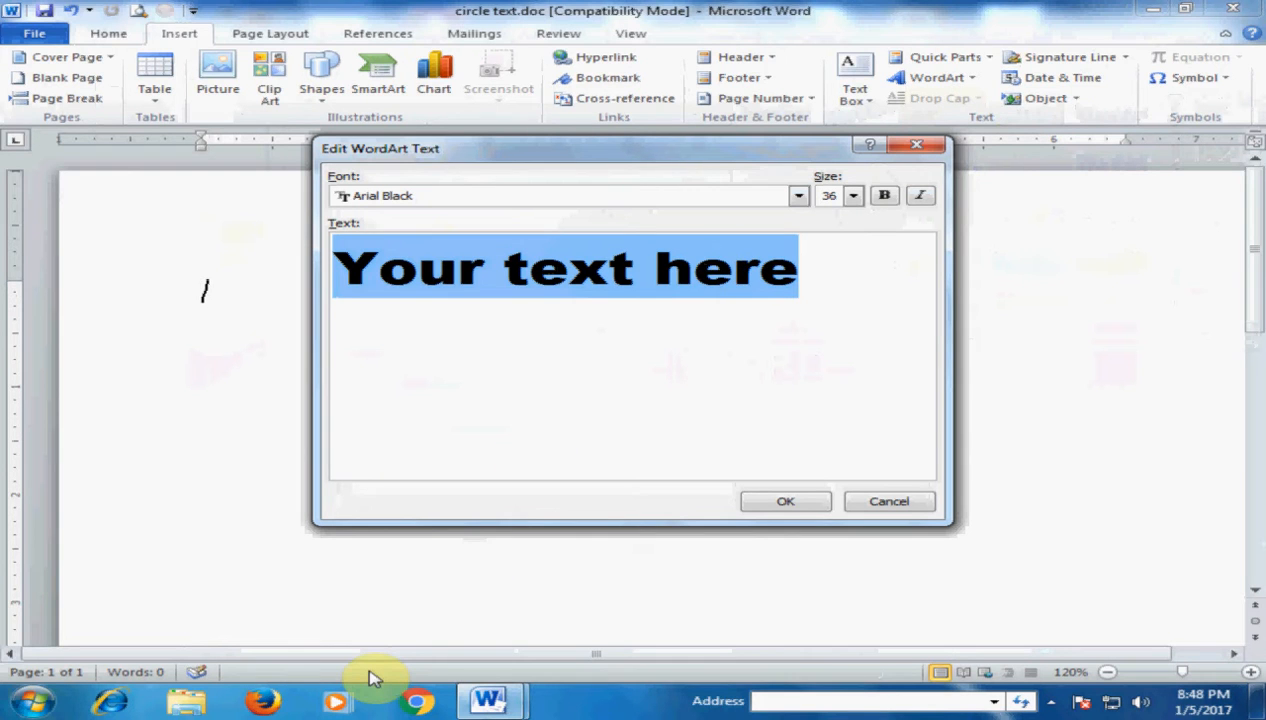
pyautogui.write('How to Insert')
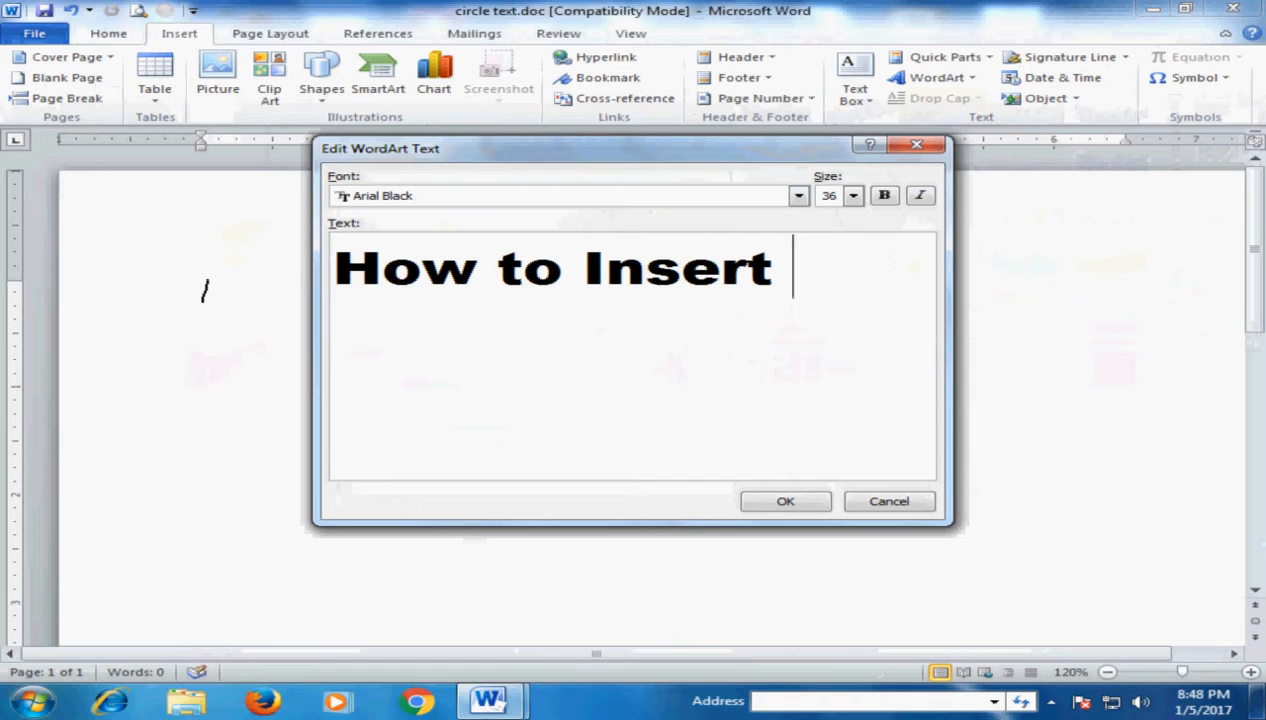
pyautogui.write(' Cir')
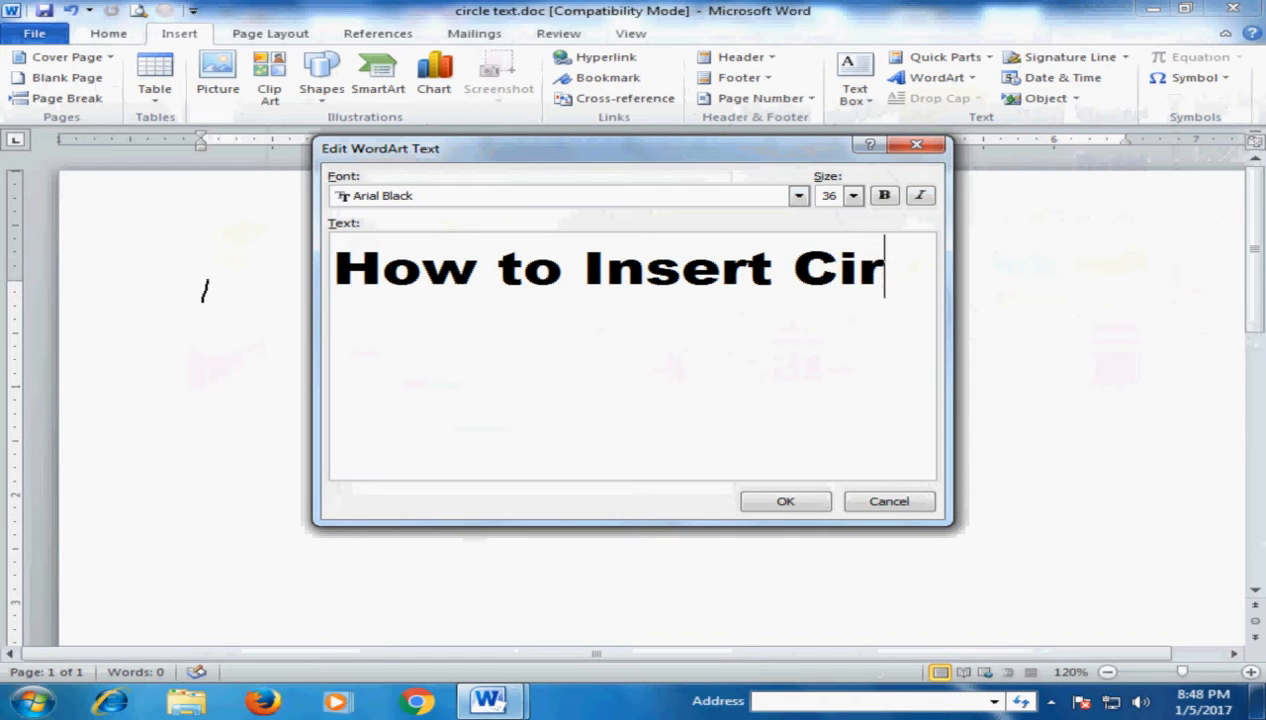
pyautogui.write('cle Text')
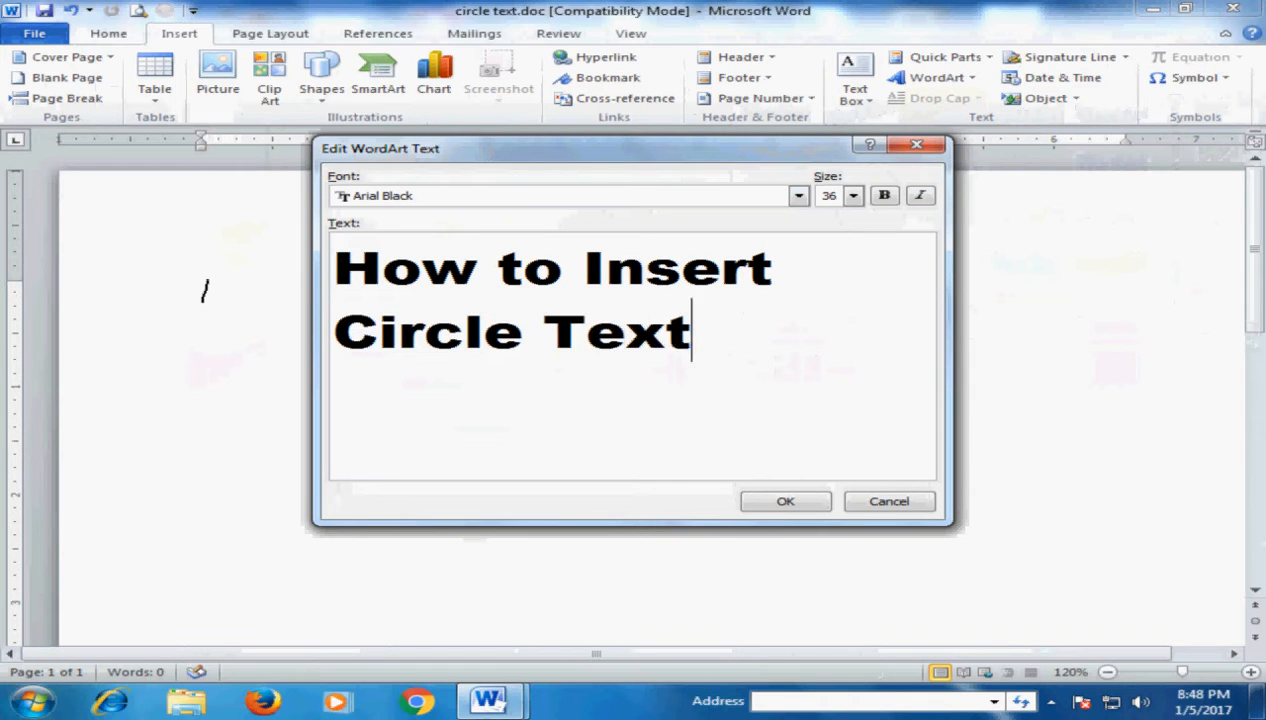
pyautogui.write(' in Microsoft Word')
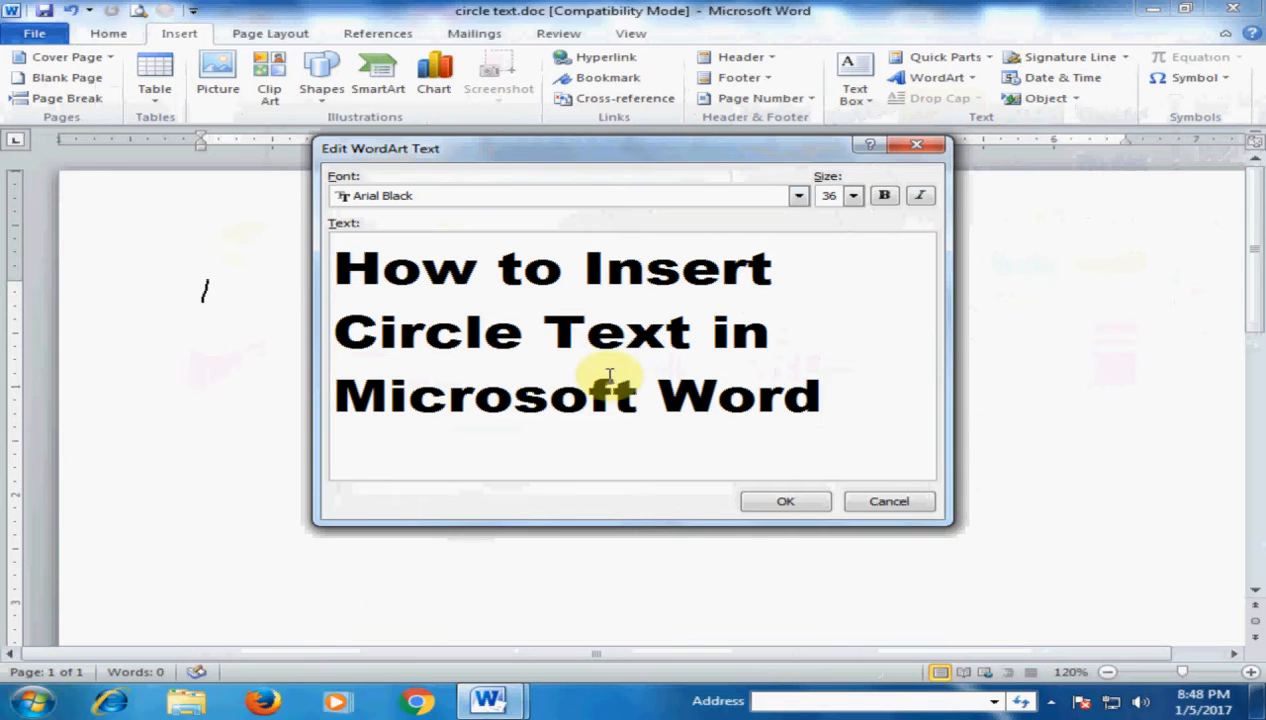
pyautogui.click(781, 501)
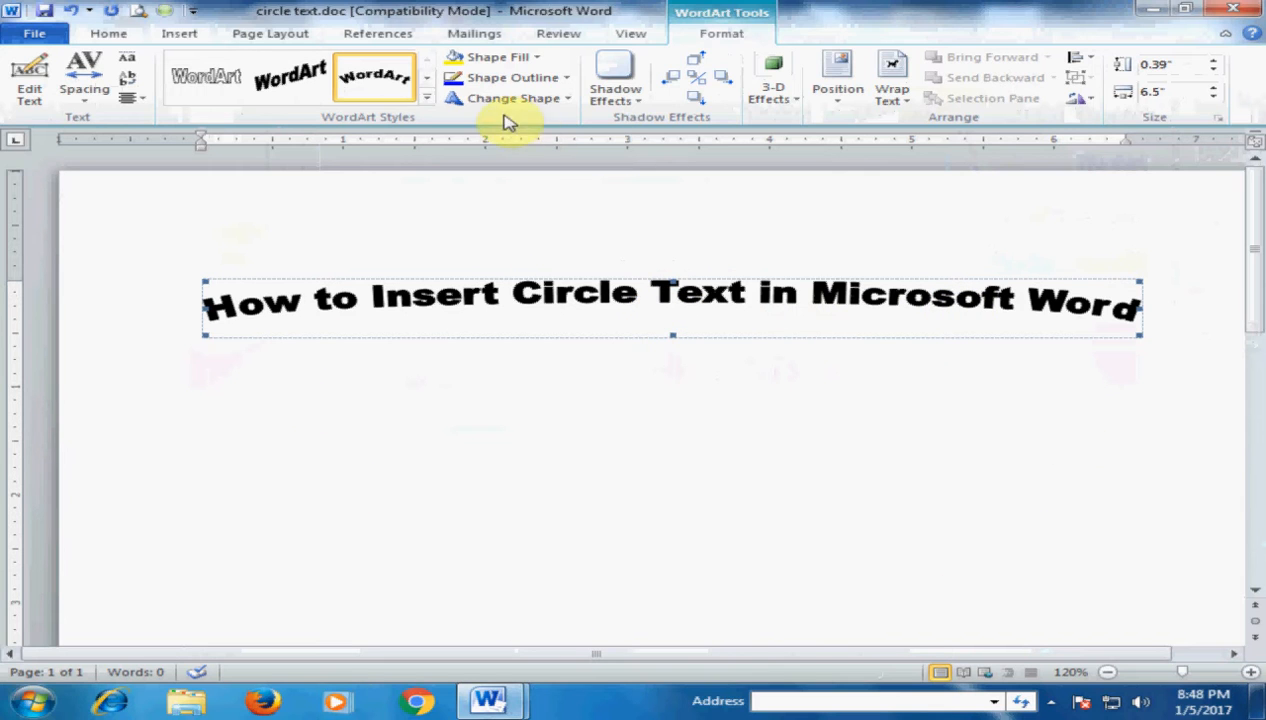
# Change the WordArt's shape to Circle (Curve) and resize it to about 3.24" high by 3.21" wide.
pyautogui.click(567, 103)
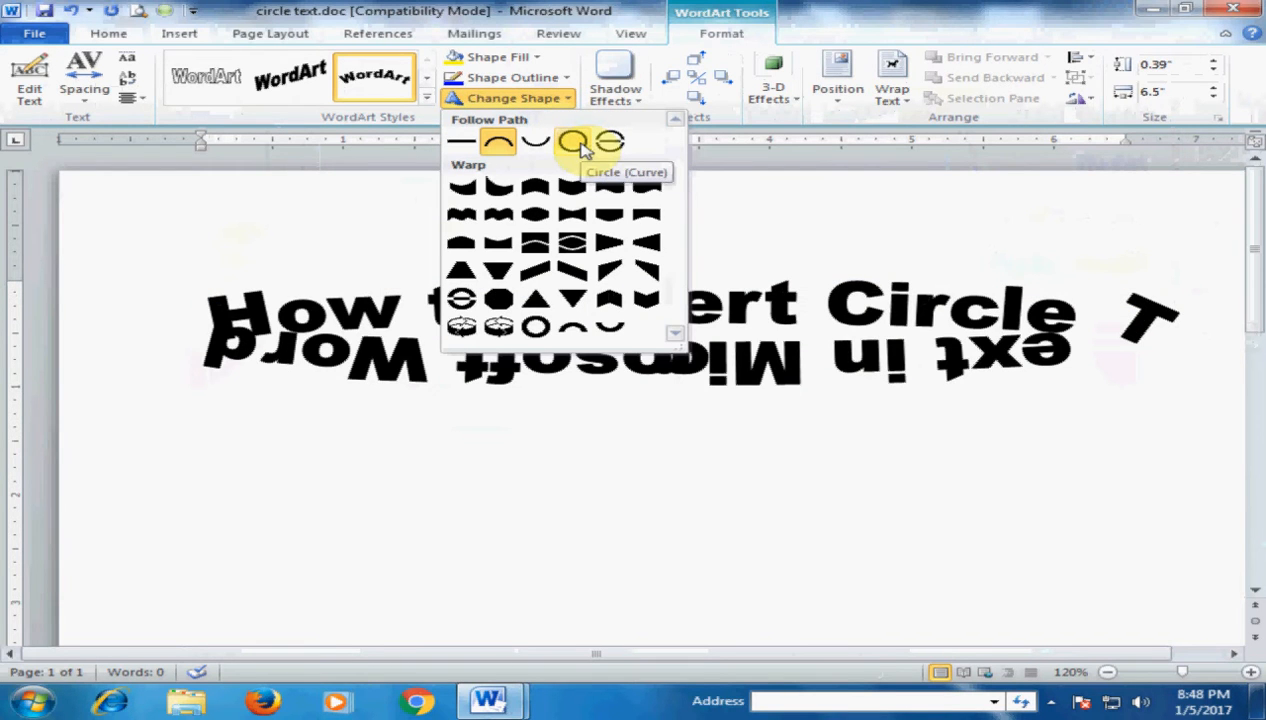
pyautogui.click(584, 144)
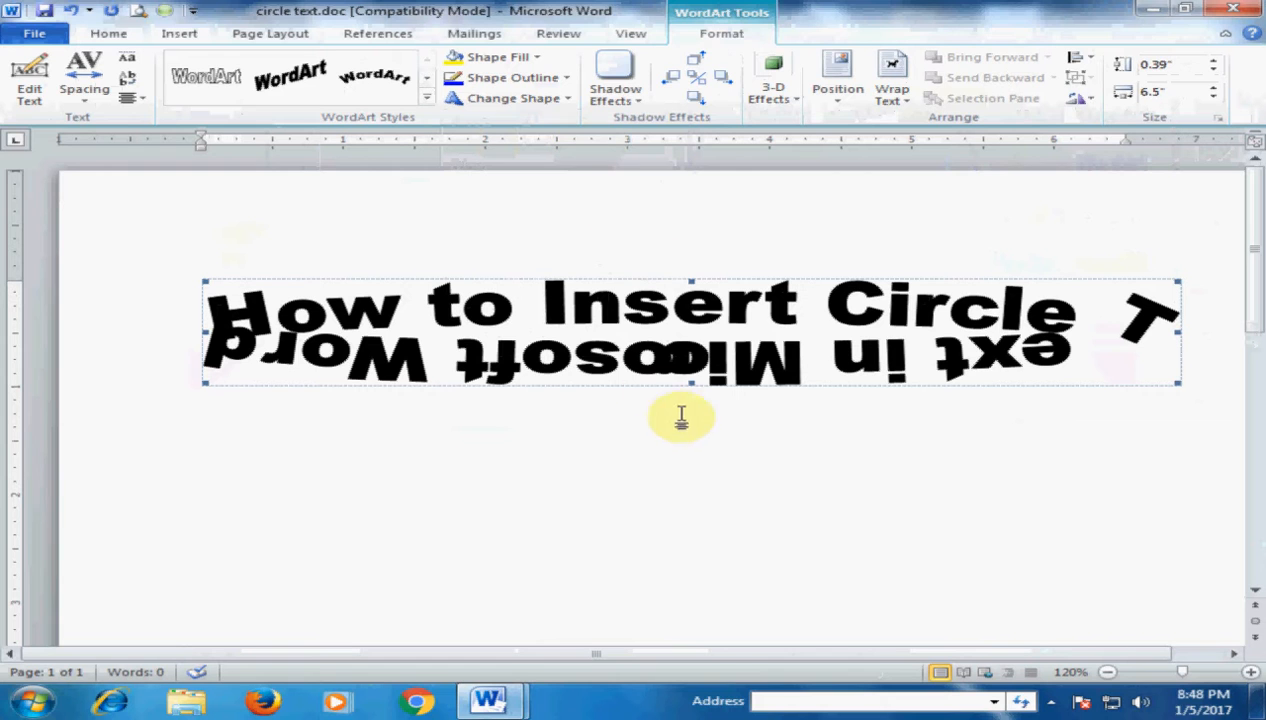
pyautogui.moveTo(689, 381); pyautogui.dragTo(674, 352)
pyautogui.moveTo(1252, 380); pyautogui.dragTo(1252, 298)
pyautogui.moveTo(1226, 386); pyautogui.dragTo(820, 412)
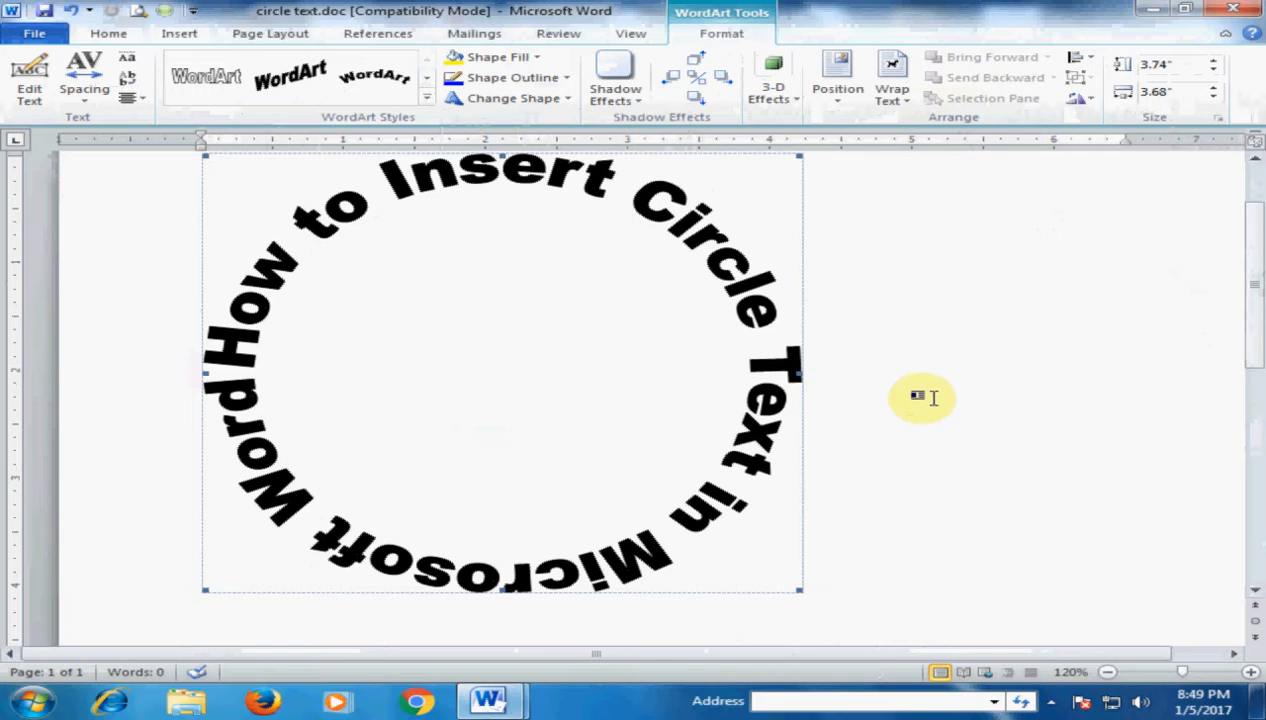
pyautogui.moveTo(499, 155); pyautogui.dragTo(500, 232)
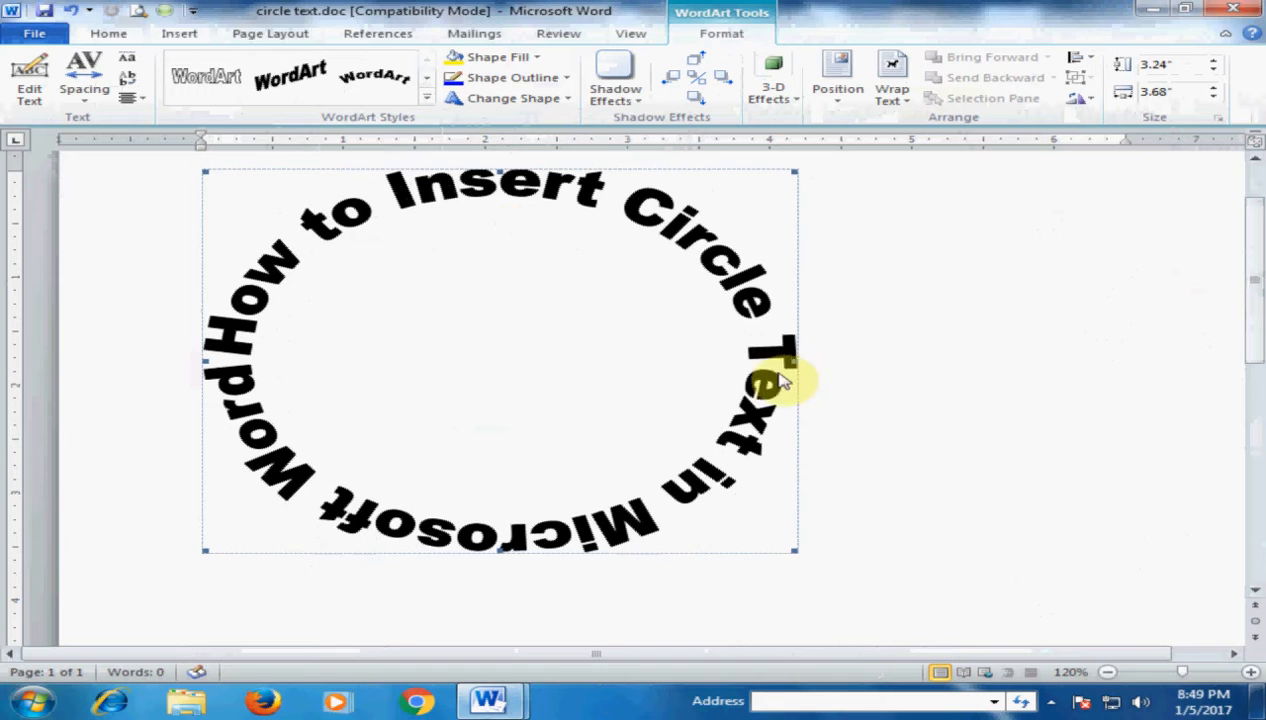
pyautogui.moveTo(790, 357); pyautogui.dragTo(727, 360)
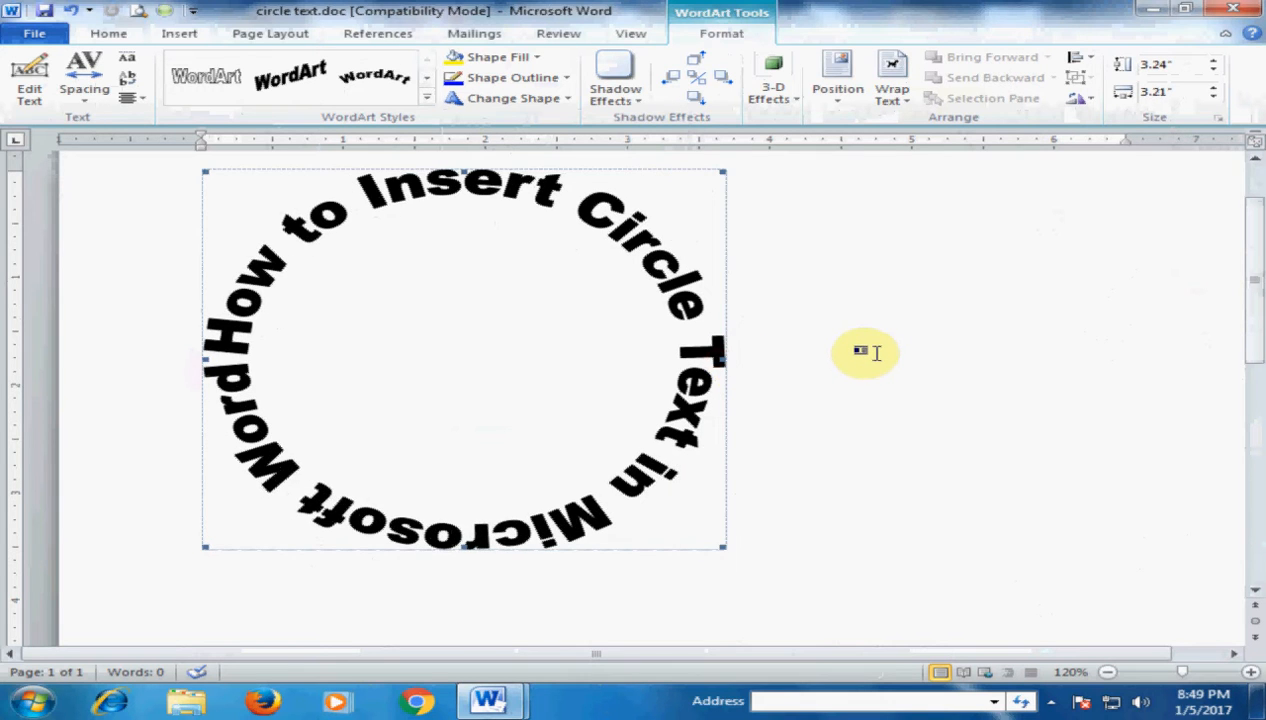
# Edit the circular WordArt's text by adding an asterisk and a space before "How".
pyautogui.scroll(2, 868, 347)
pyautogui.scroll(-1, 870, 346)
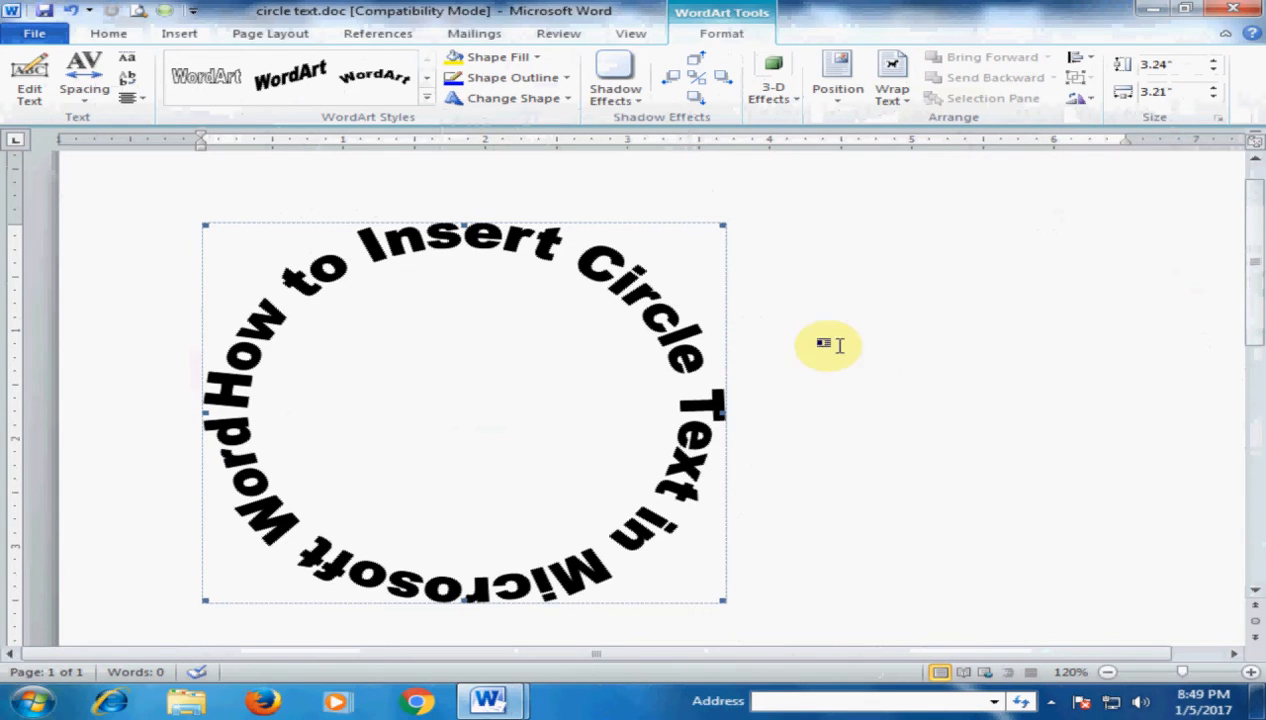
pyautogui.rightClick(442, 297)
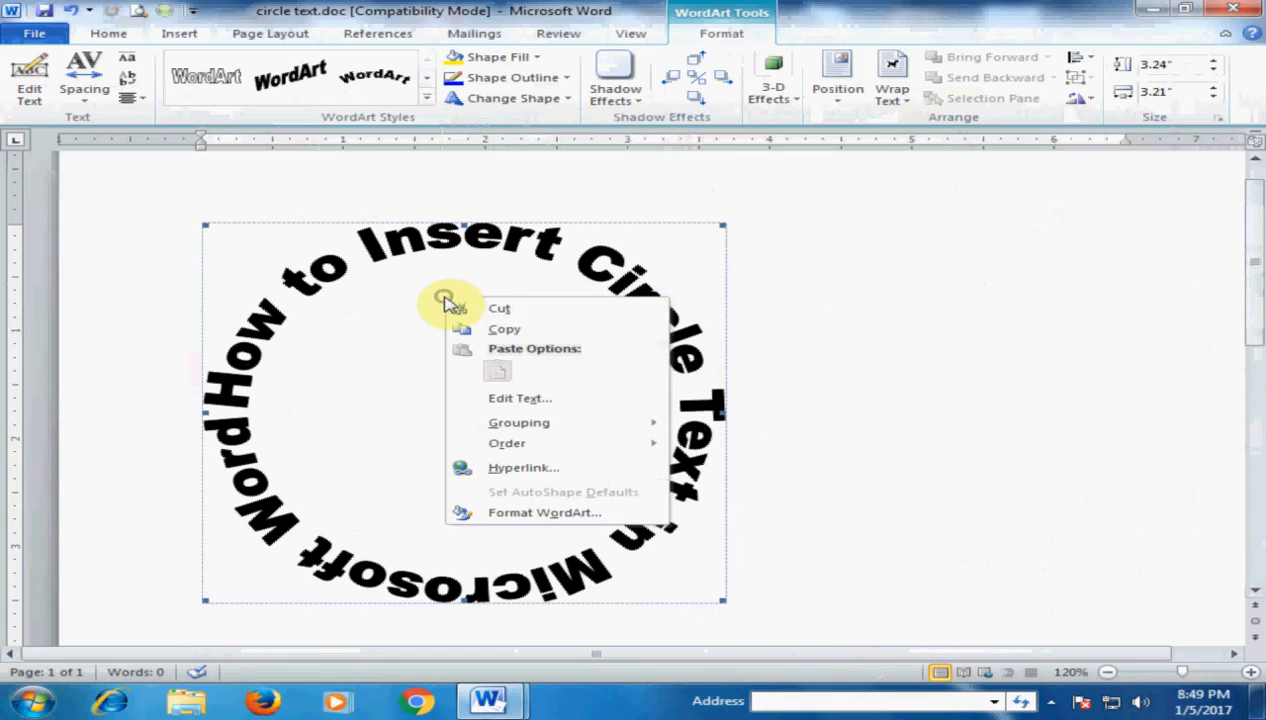
pyautogui.click(505, 398)
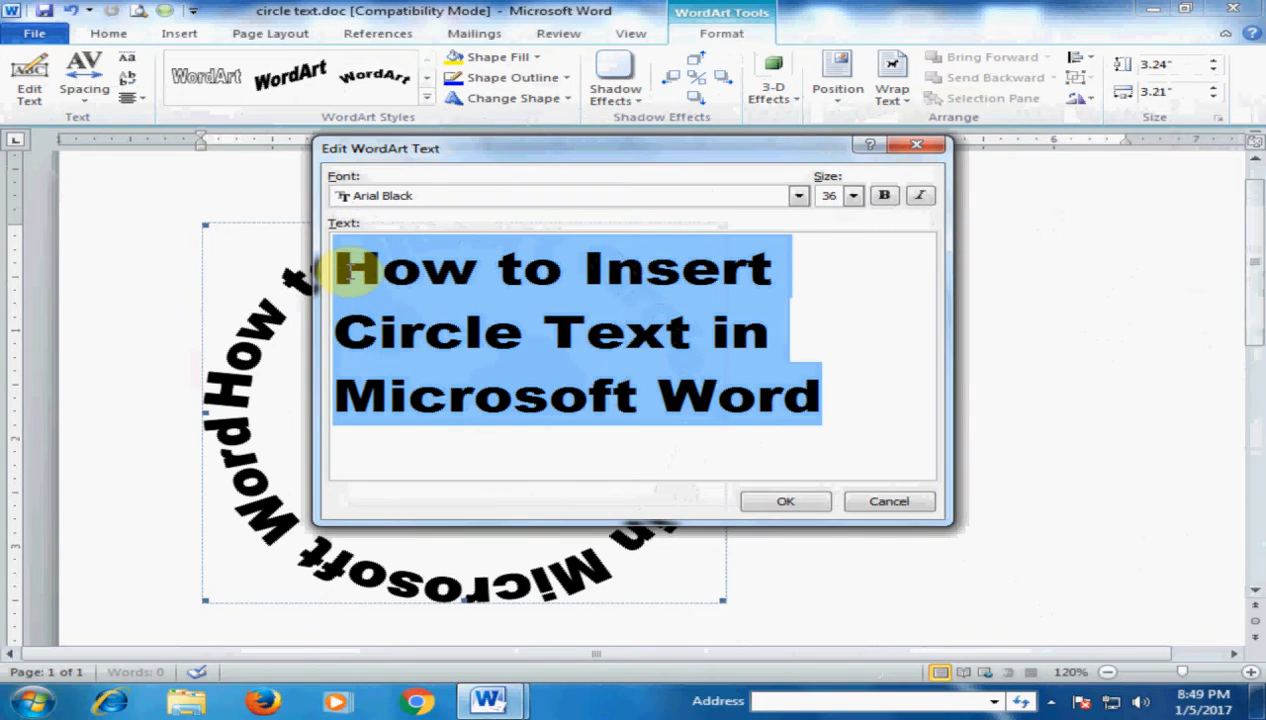
pyautogui.click(340, 265)
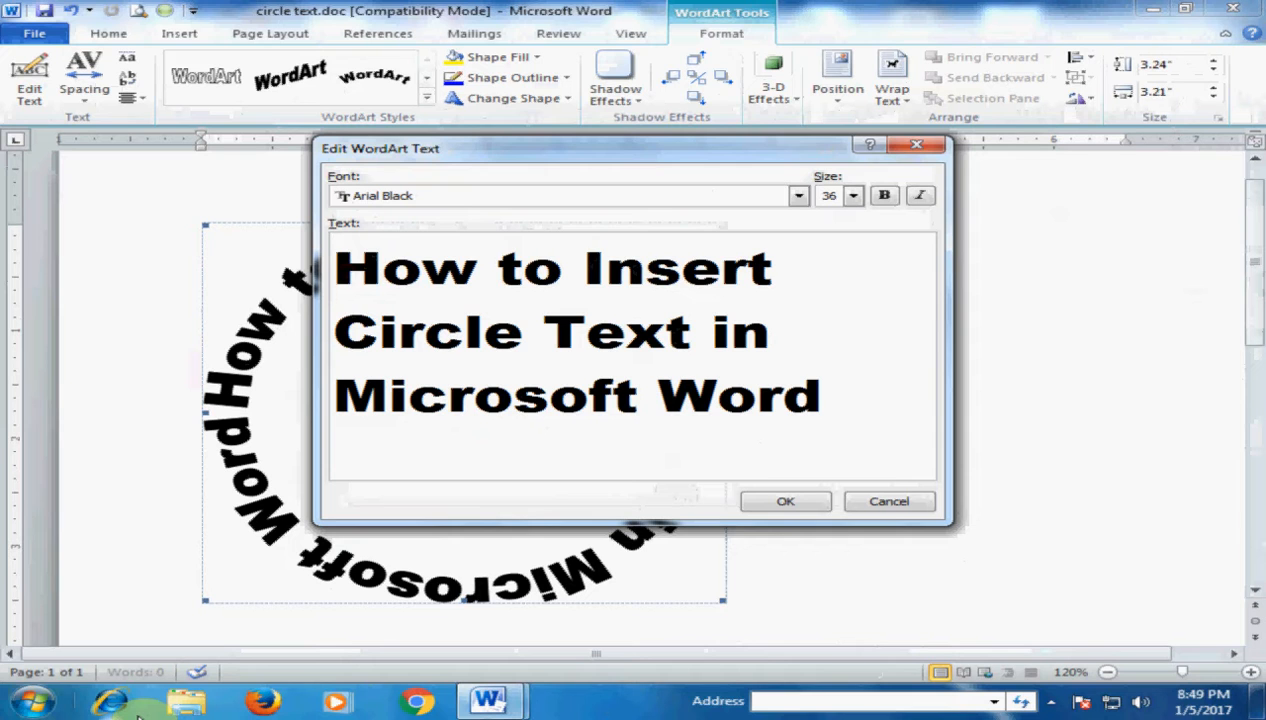
pyautogui.write('*')
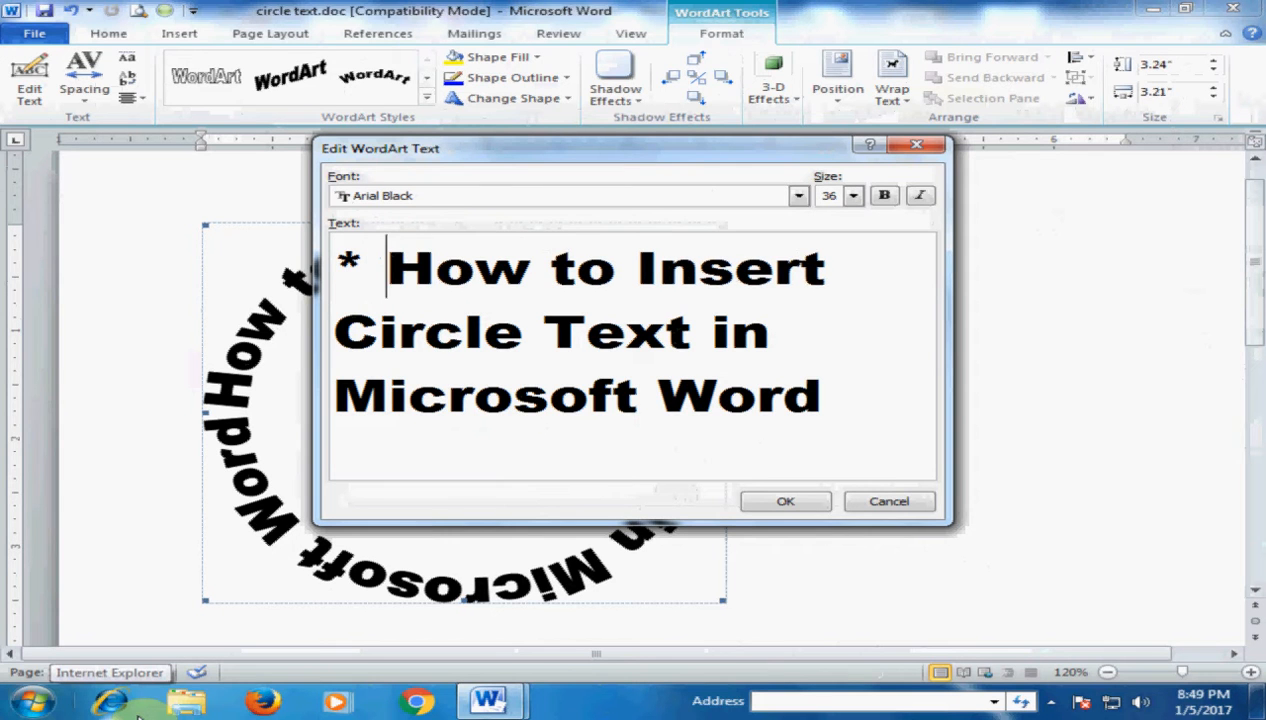
pyautogui.click(836, 397)
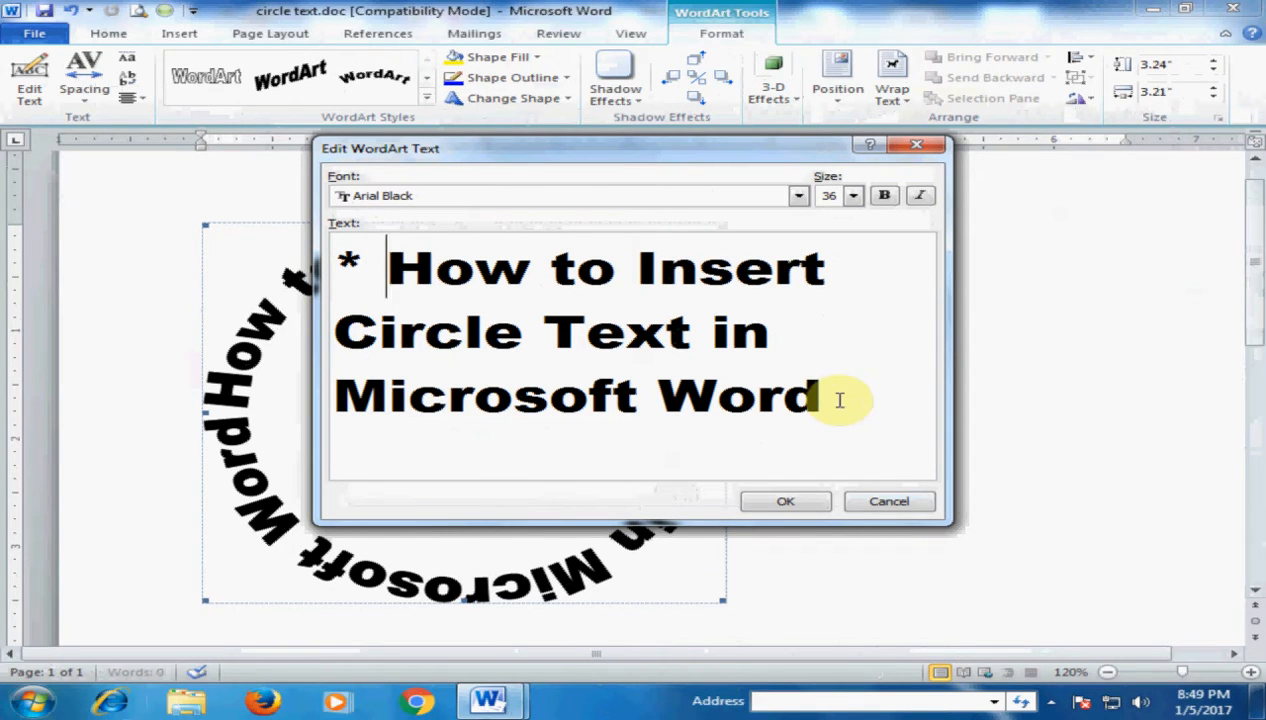
pyautogui.click(785, 501)
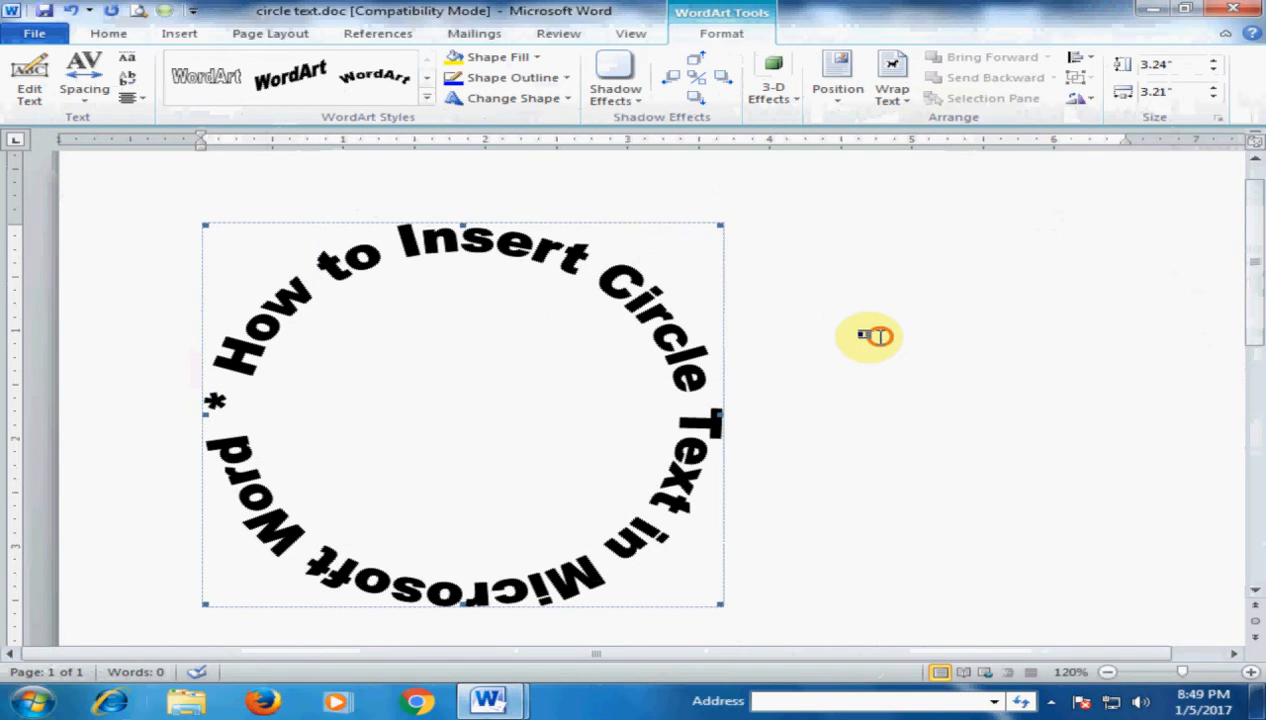
pyautogui.click(870, 336)
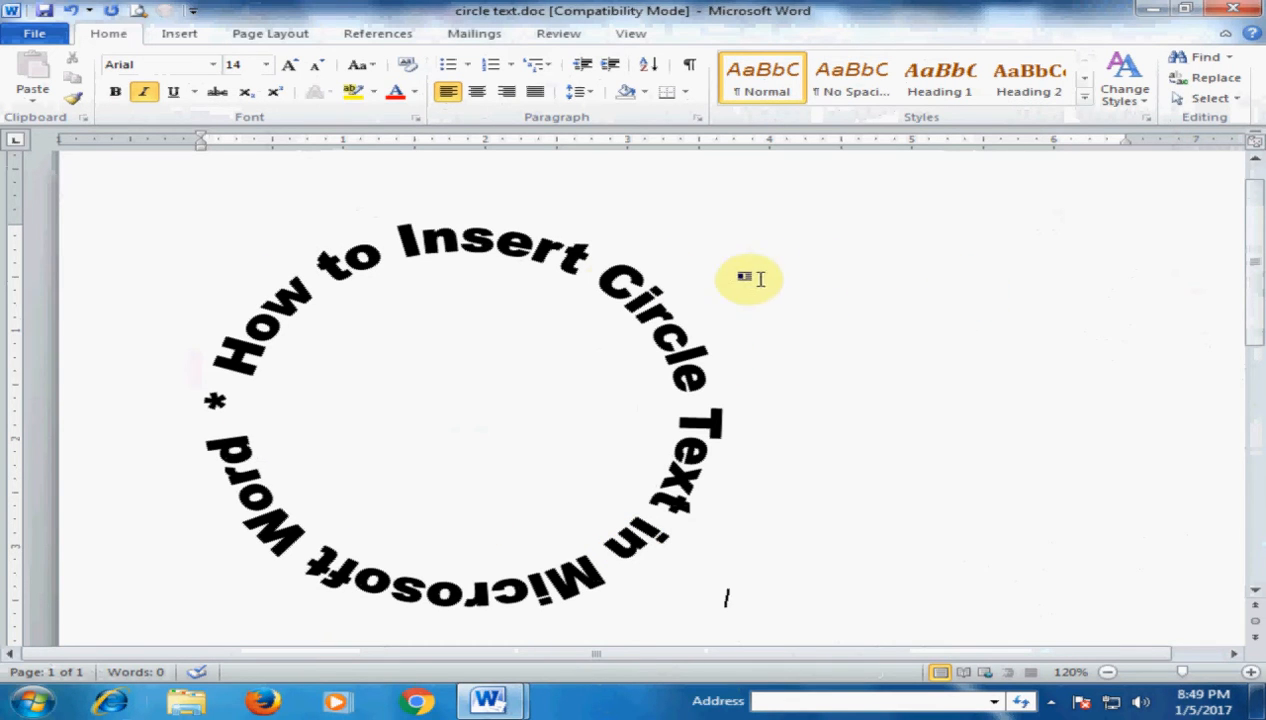
pyautogui.click(616, 283)
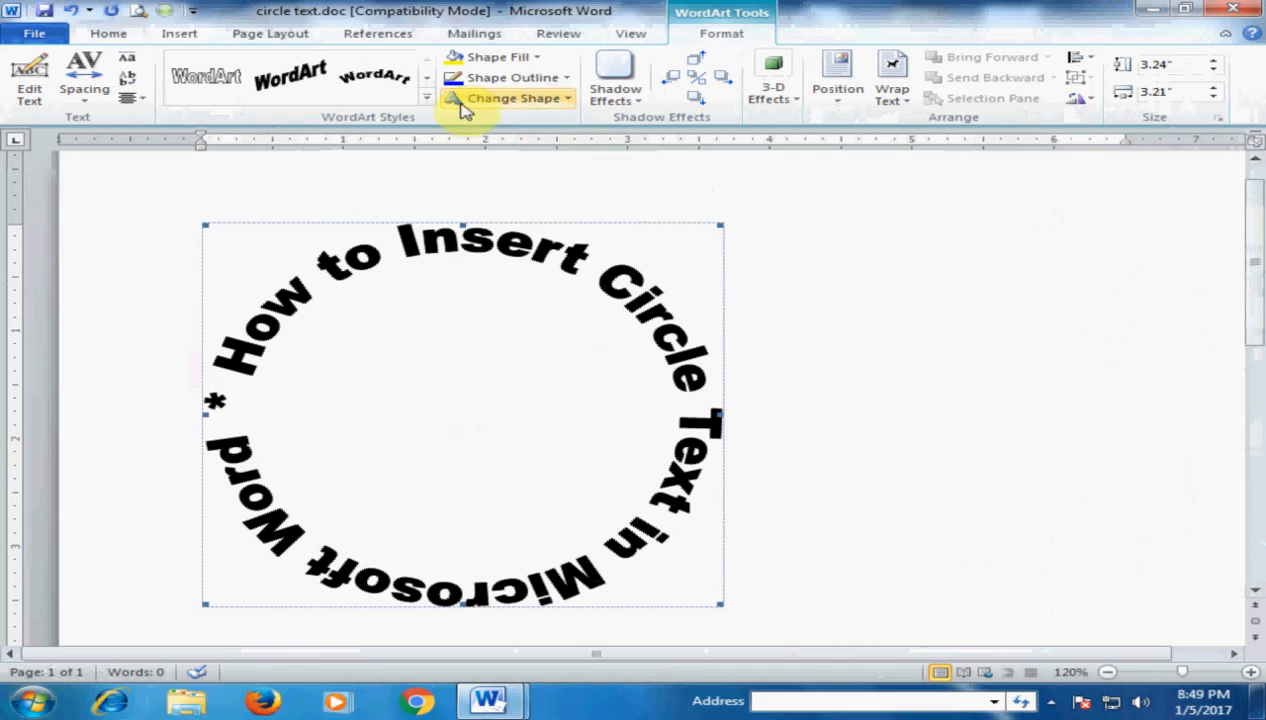
pyautogui.click(567, 100)
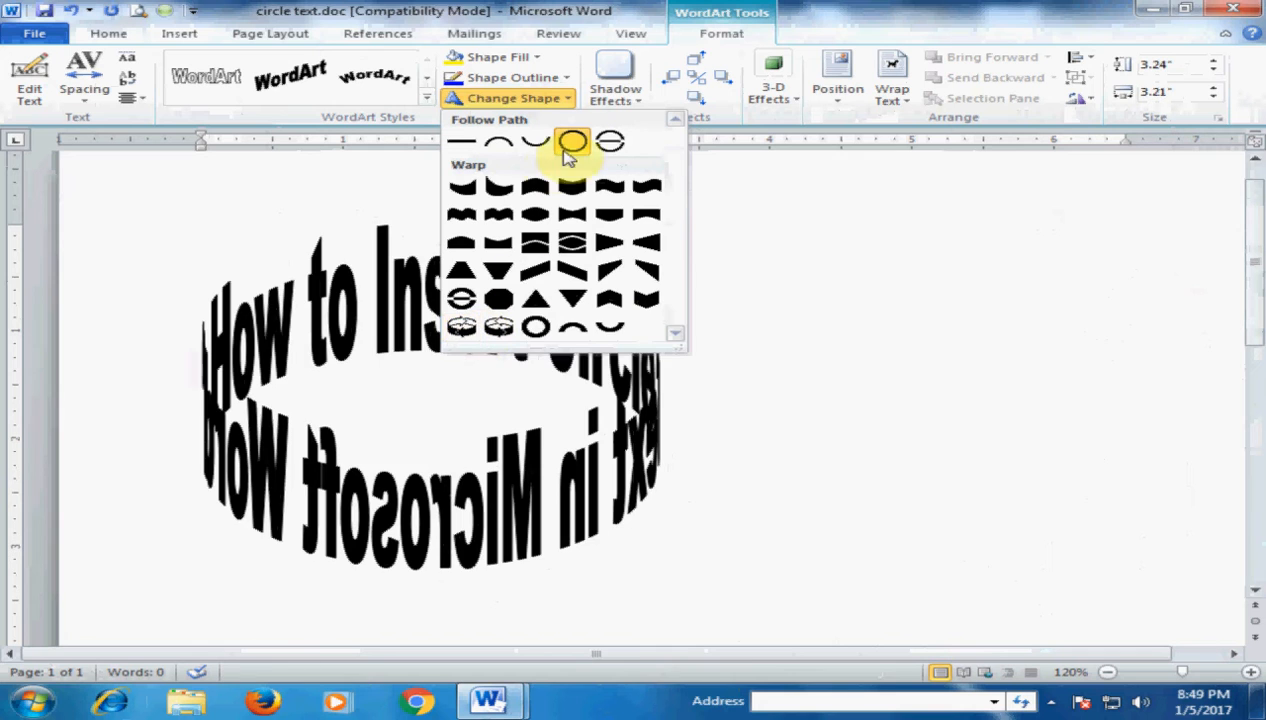
pyautogui.click(795, 247)
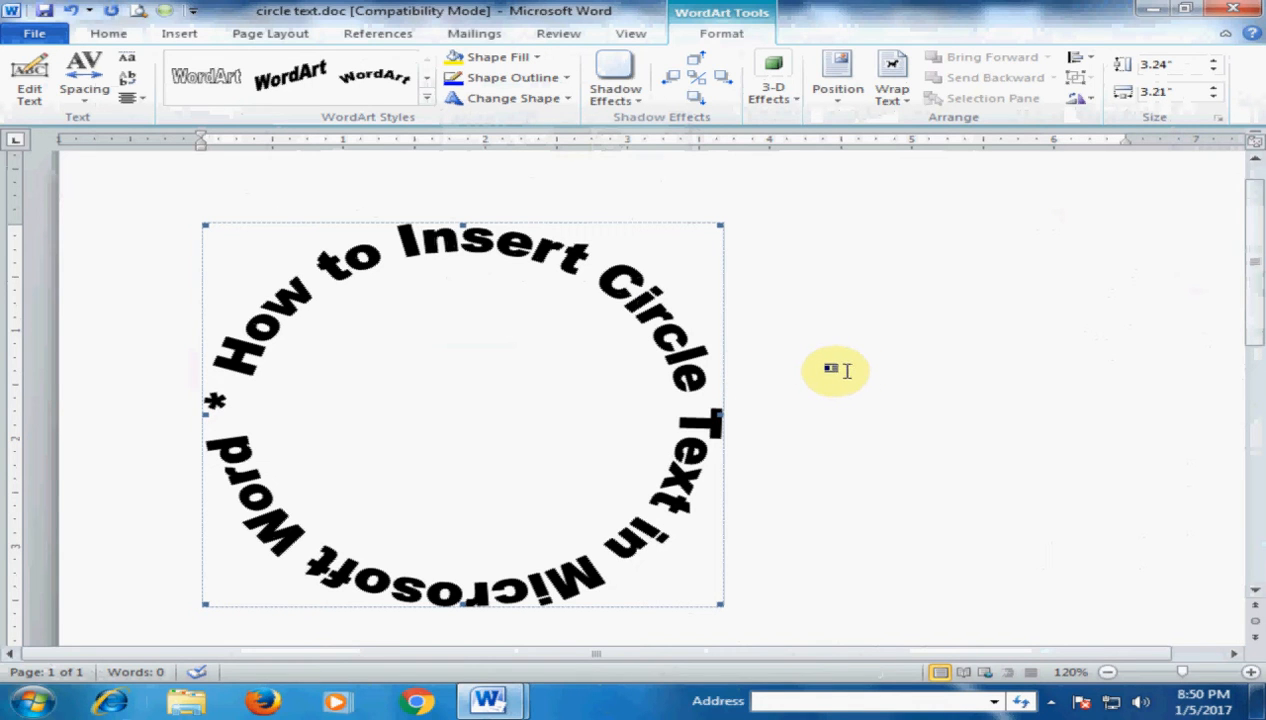
pyautogui.click(175, 34)
pyautogui.click(958, 80)
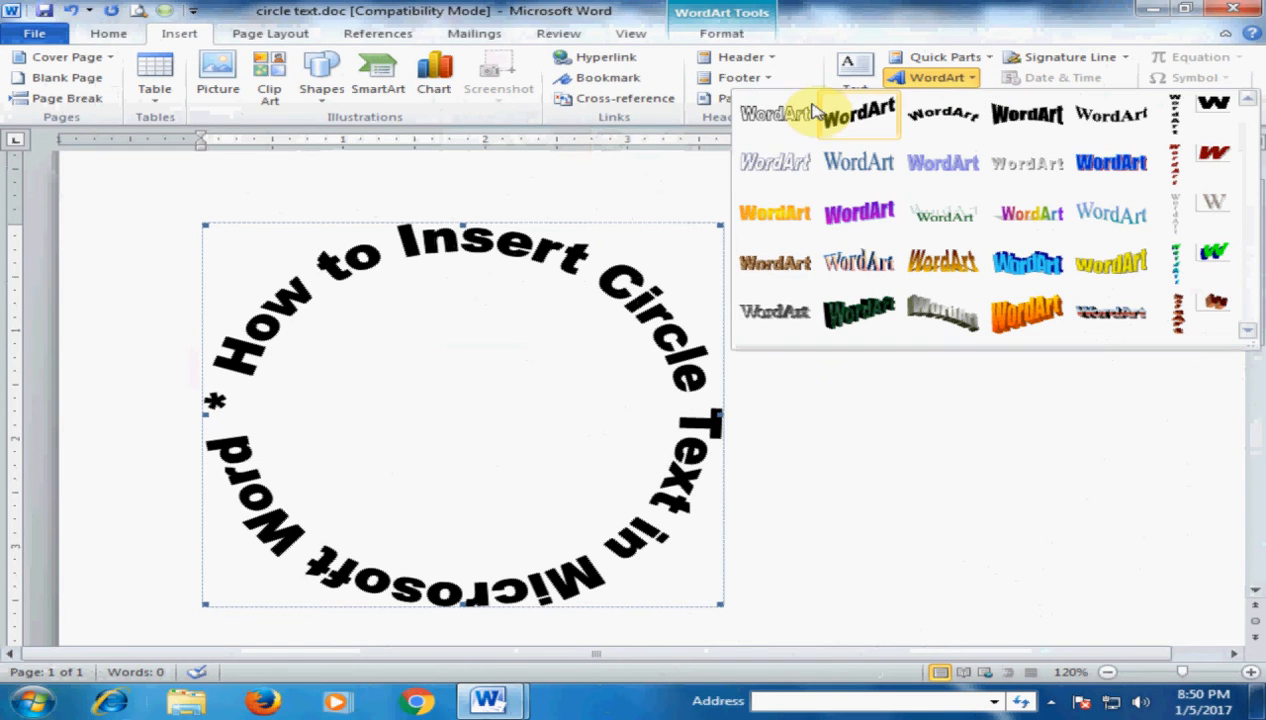
pyautogui.click(928, 488)
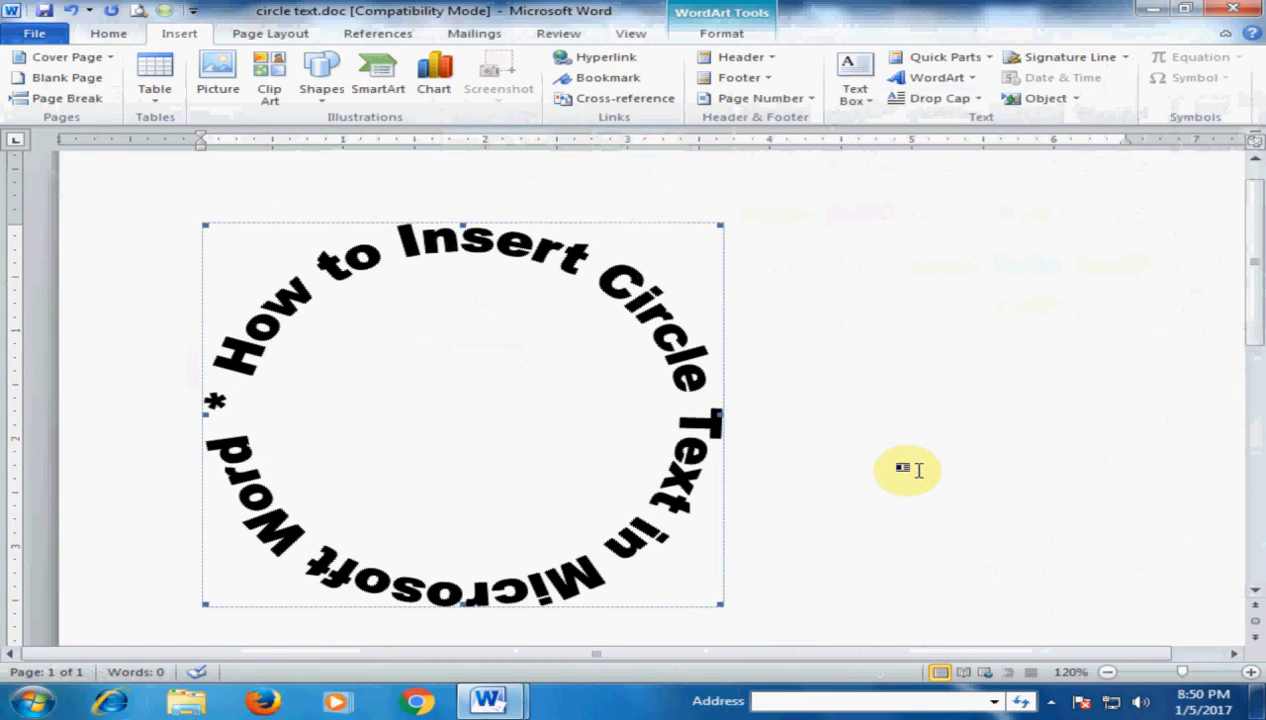